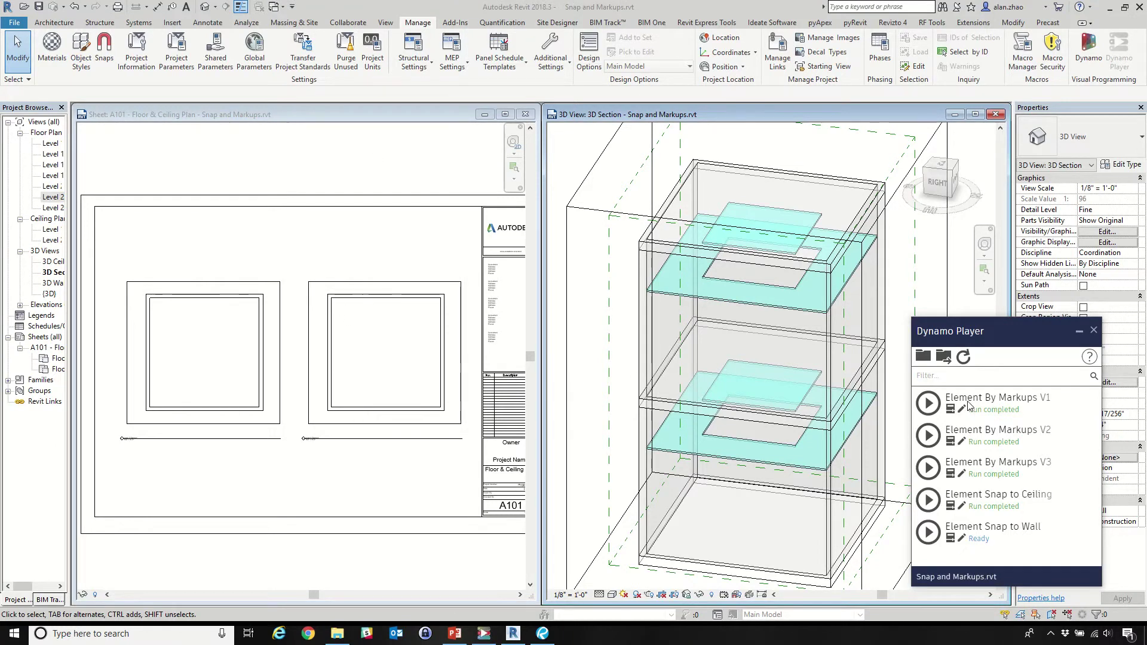
# - Bring the Bluebeam Revu window with the Snap and Markups PDF to the front
pyautogui.click(543, 633)
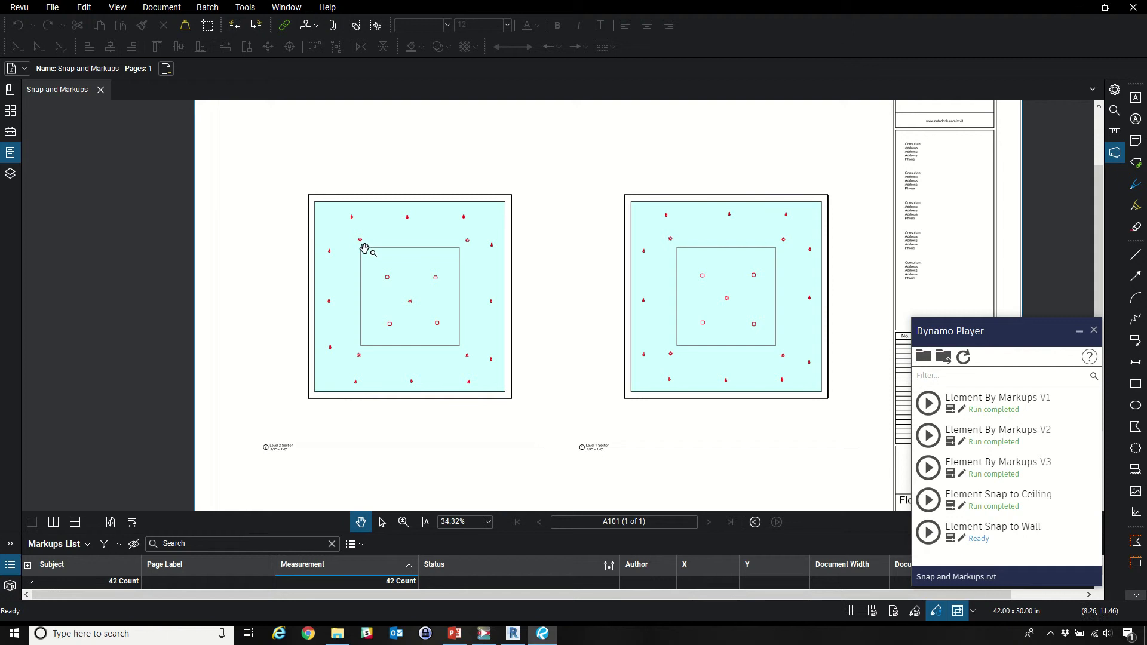
# - Browse the markup tools without picking one, then expand the Markups List to show every markup
pyautogui.scroll(8, 346, 210)
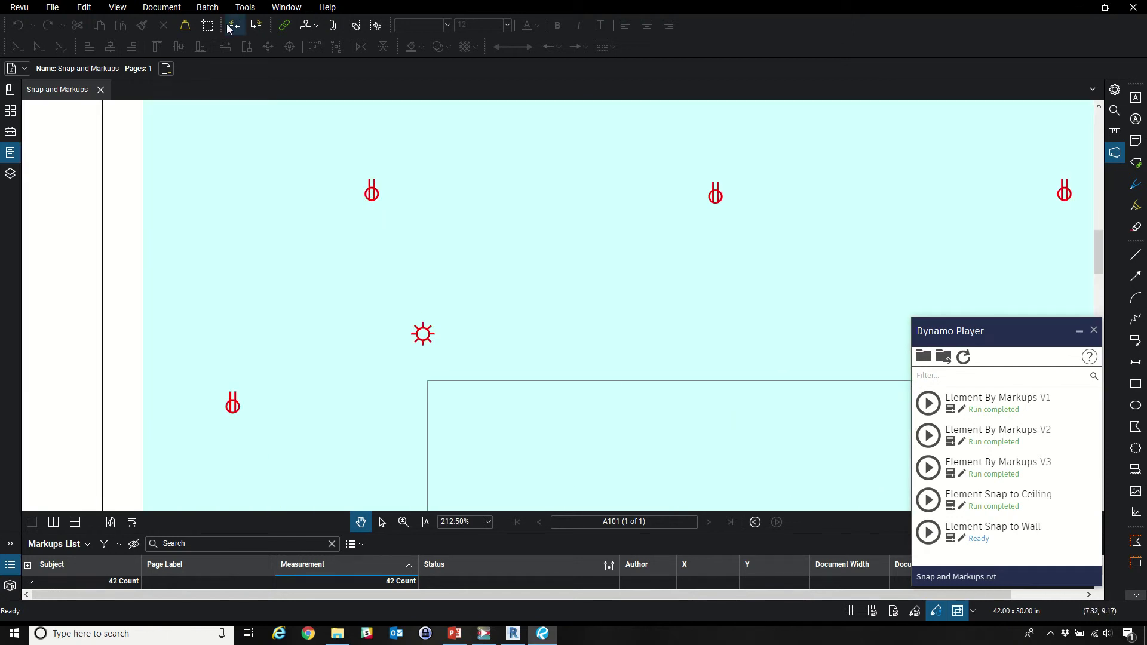
pyautogui.click(244, 7)
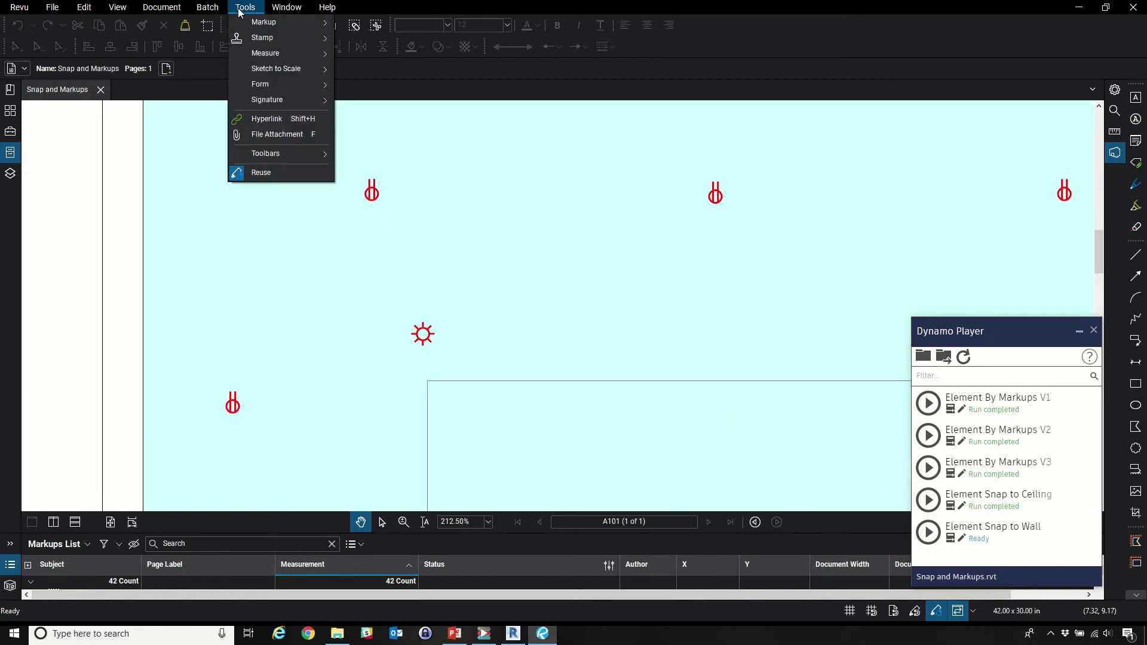
pyautogui.click(442, 206)
pyautogui.scroll(-7, 351, 200)
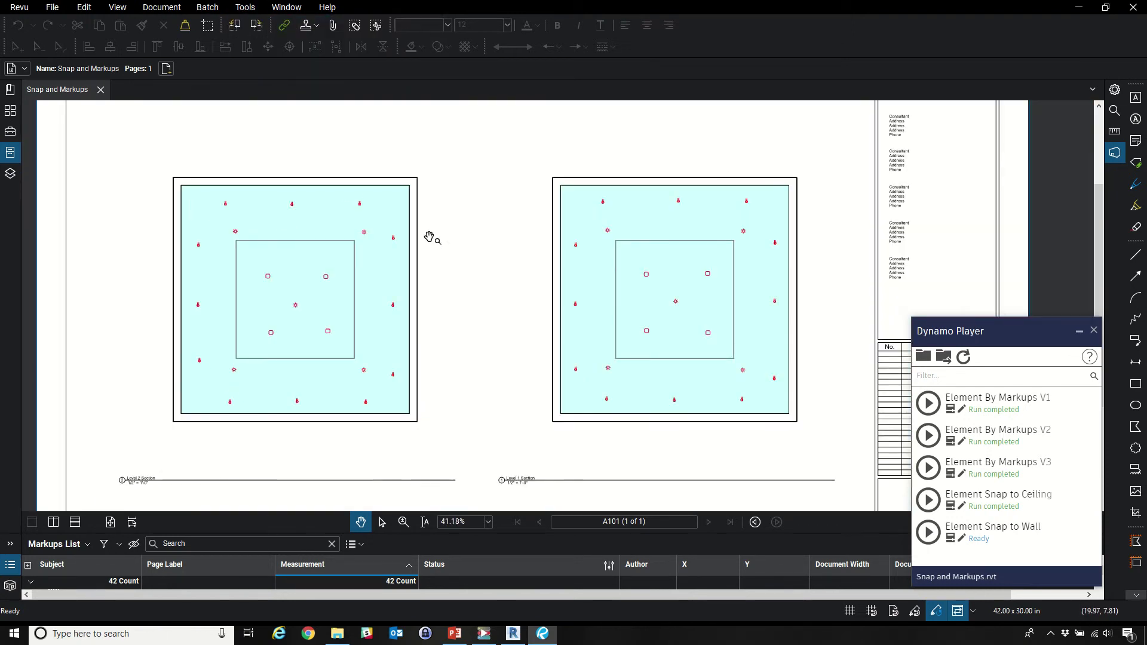
pyautogui.doubleClick(506, 545)
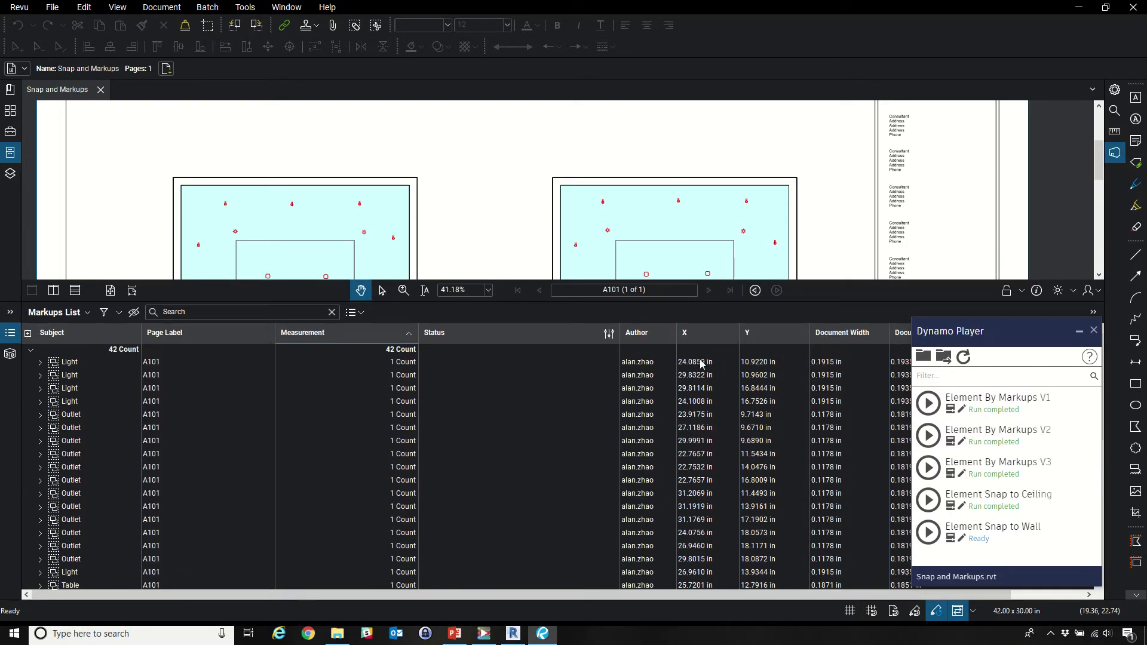
# - Export a CSV Summary of the markups, collapse the list, and hide Bluebeam
pyautogui.click(355, 313)
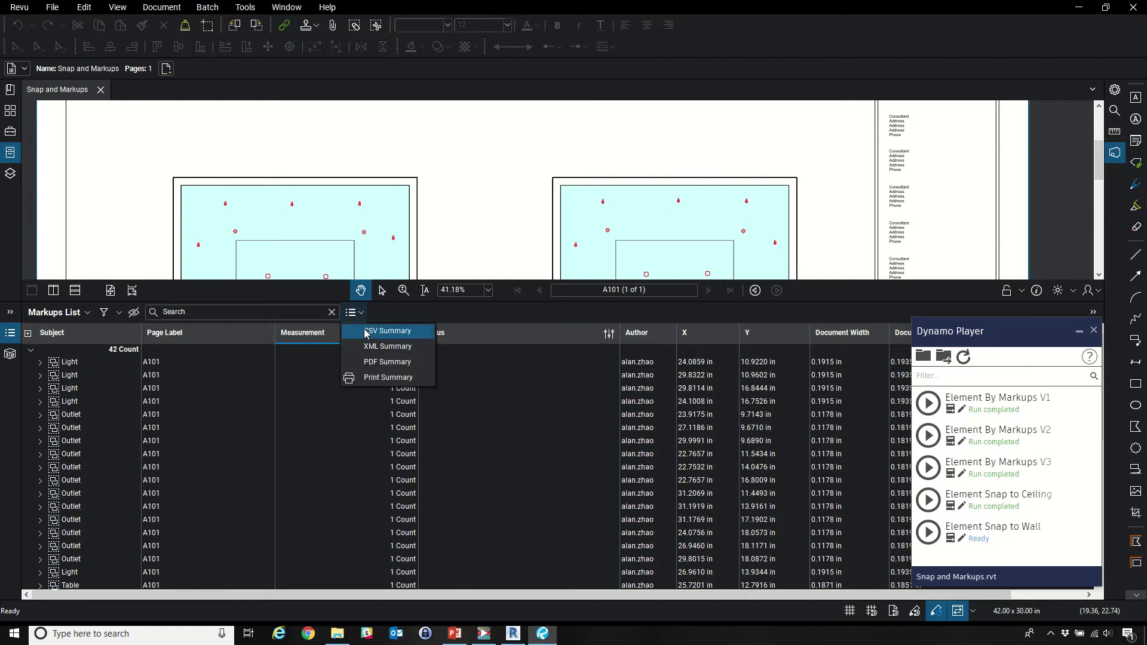
pyautogui.click(366, 332)
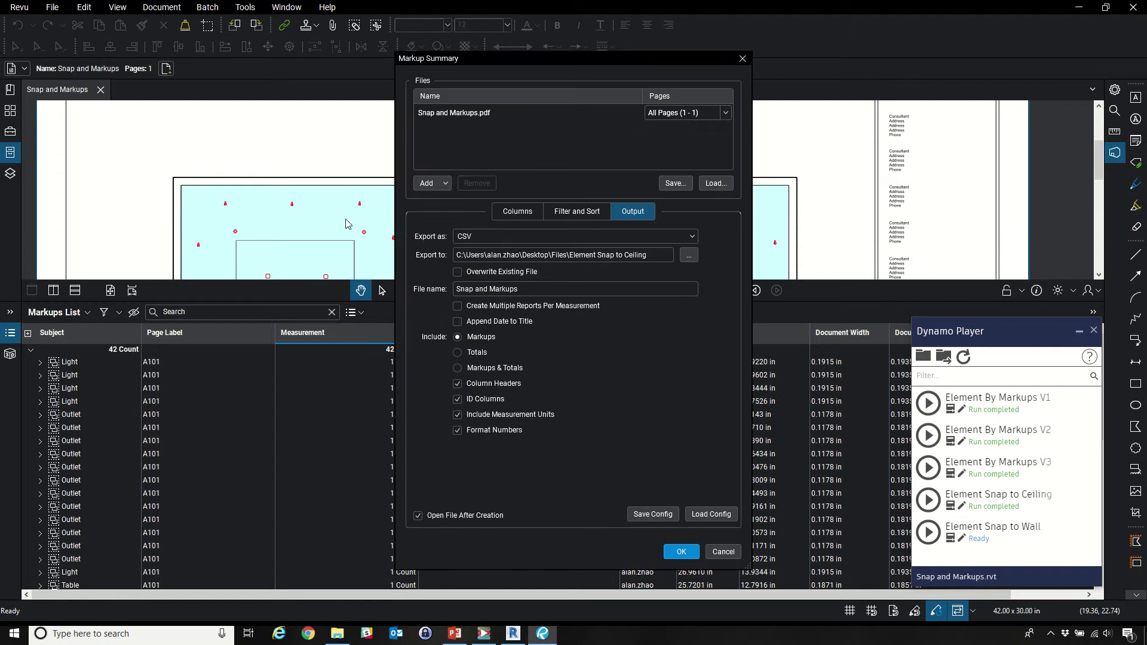
pyautogui.click(742, 58)
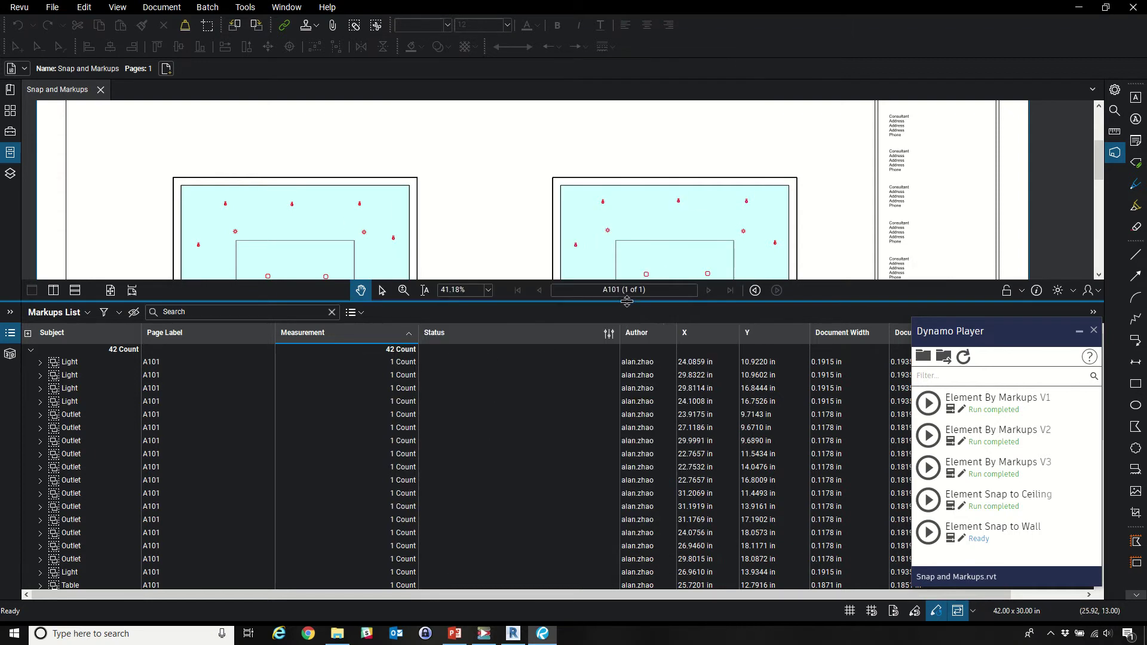
pyautogui.moveTo(625, 301); pyautogui.dragTo(625, 556)
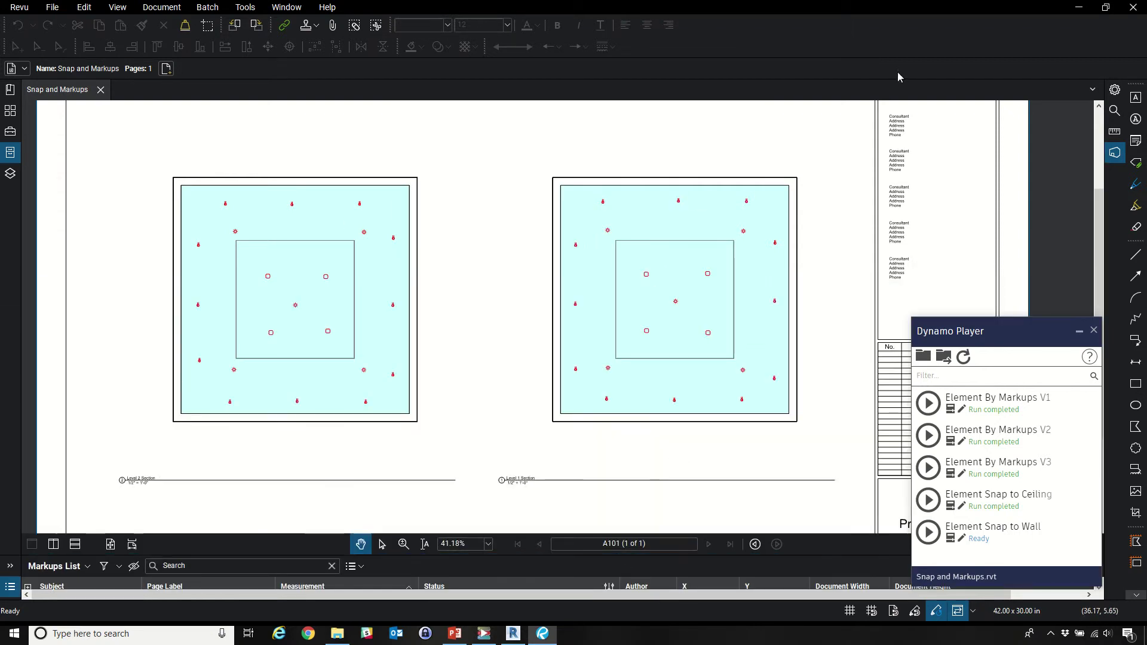
pyautogui.click(1079, 11)
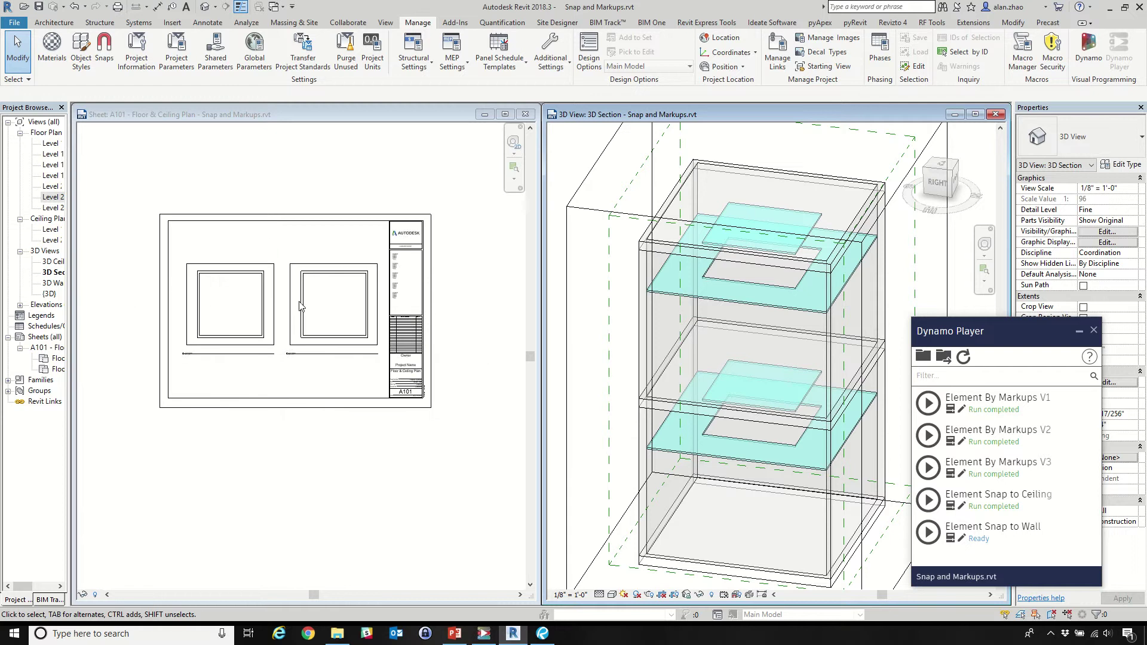
# - Make the Revit sheet view active and run Element By Markups V1 in Dynamo Player
pyautogui.scroll(2, 301, 306)
pyautogui.click(346, 168)
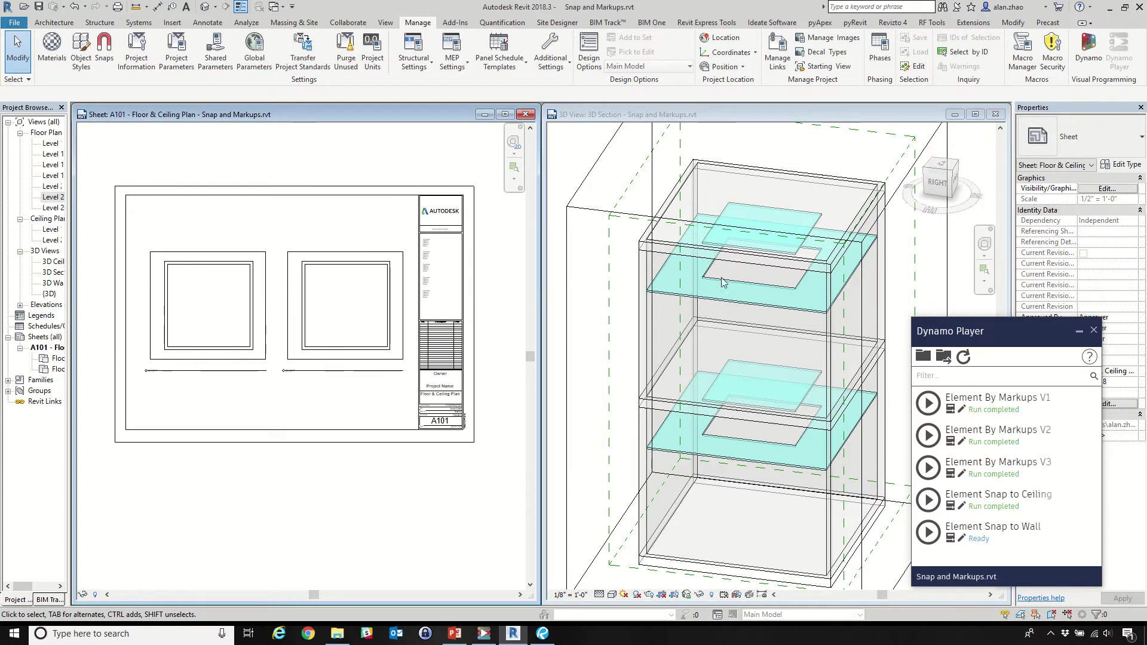
pyautogui.click(543, 634)
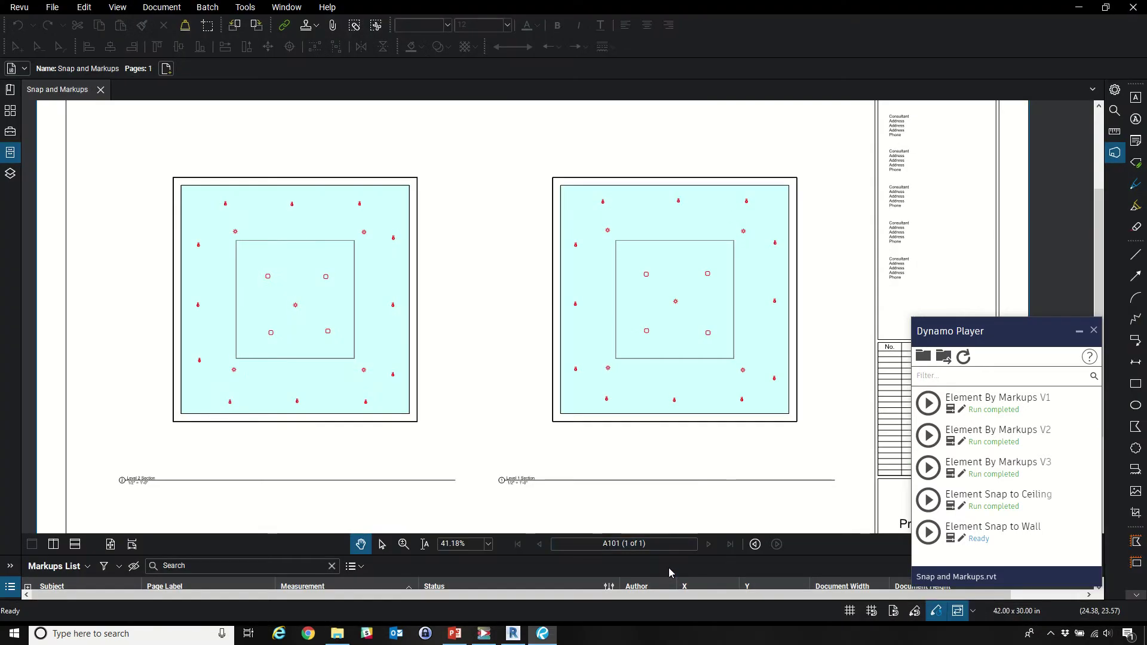
pyautogui.click(1078, 7)
pyautogui.click(928, 403)
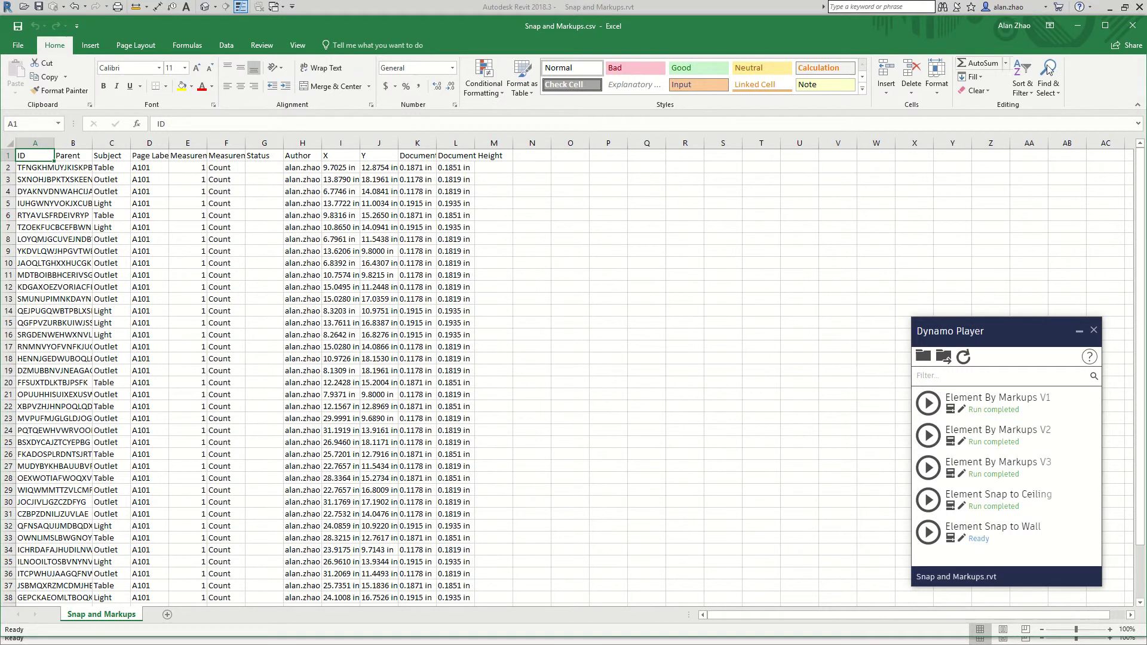
# - Hide both Excel workbooks, zoom into the left ceiling plan, and compare it with the Bluebeam markups
pyautogui.click(1077, 26)
pyautogui.click(1078, 34)
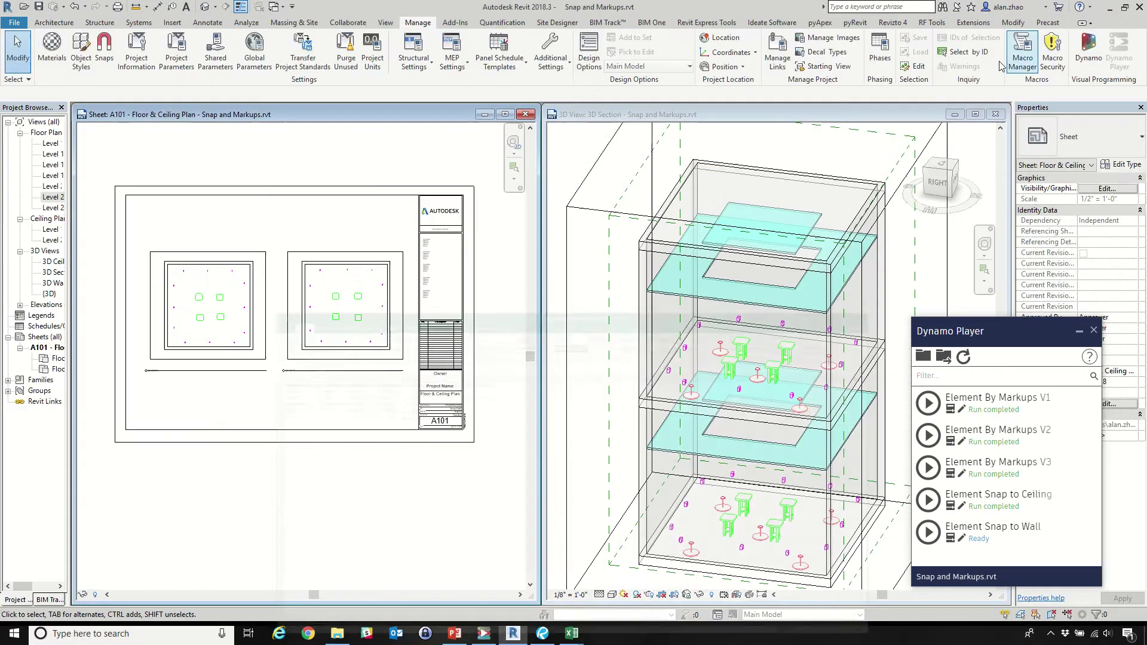
pyautogui.scroll(2, 687, 376)
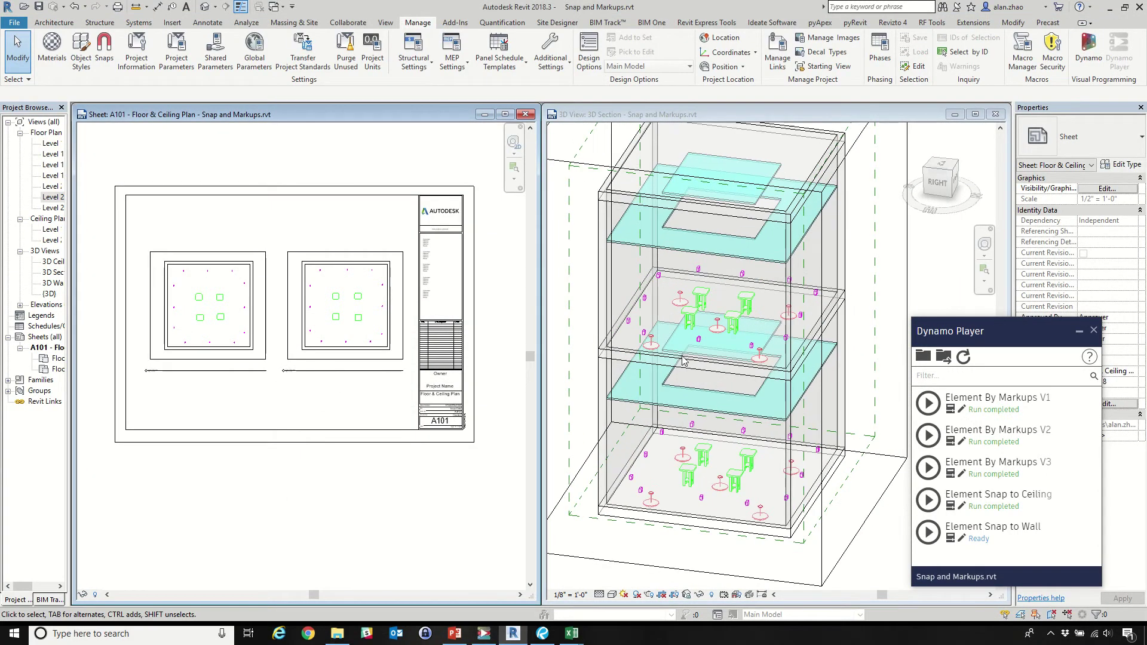
pyautogui.scroll(2, 174, 291)
pyautogui.scroll(2, 173, 291)
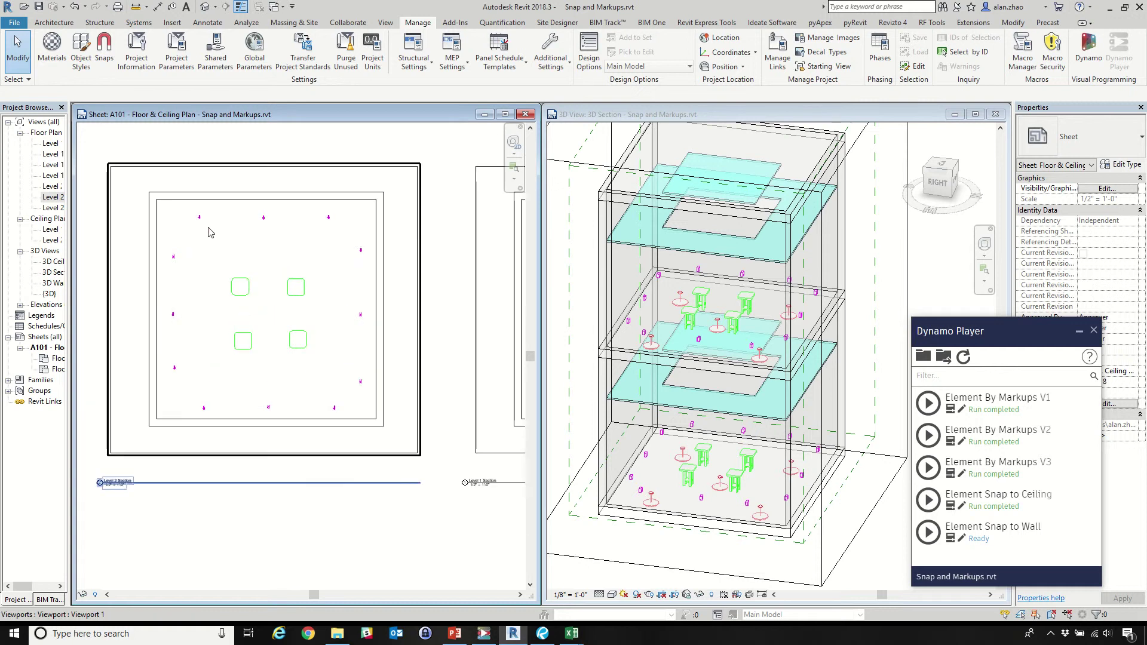
pyautogui.scroll(2, 215, 224)
pyautogui.scroll(-1, 168, 307)
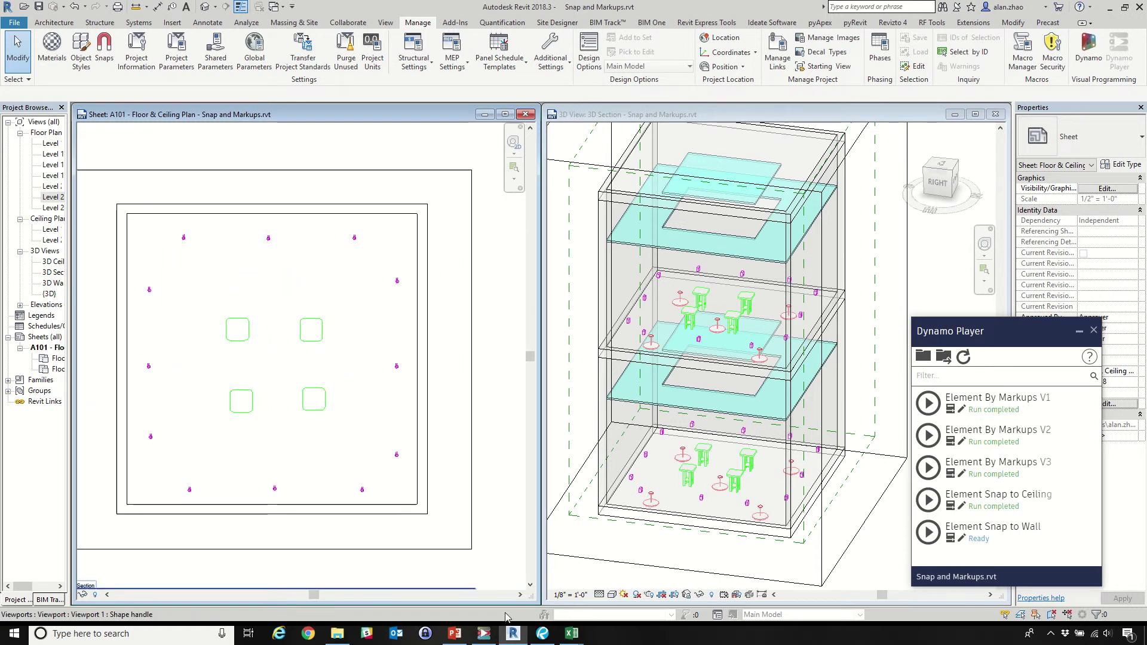
pyautogui.click(542, 632)
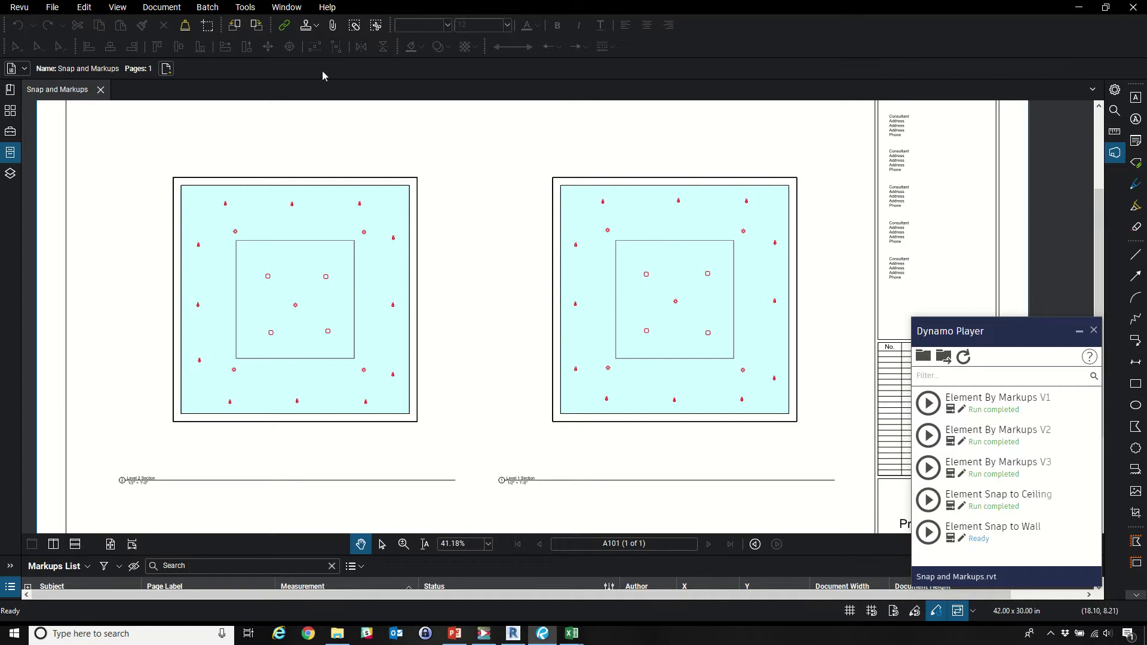
pyautogui.click(1076, 12)
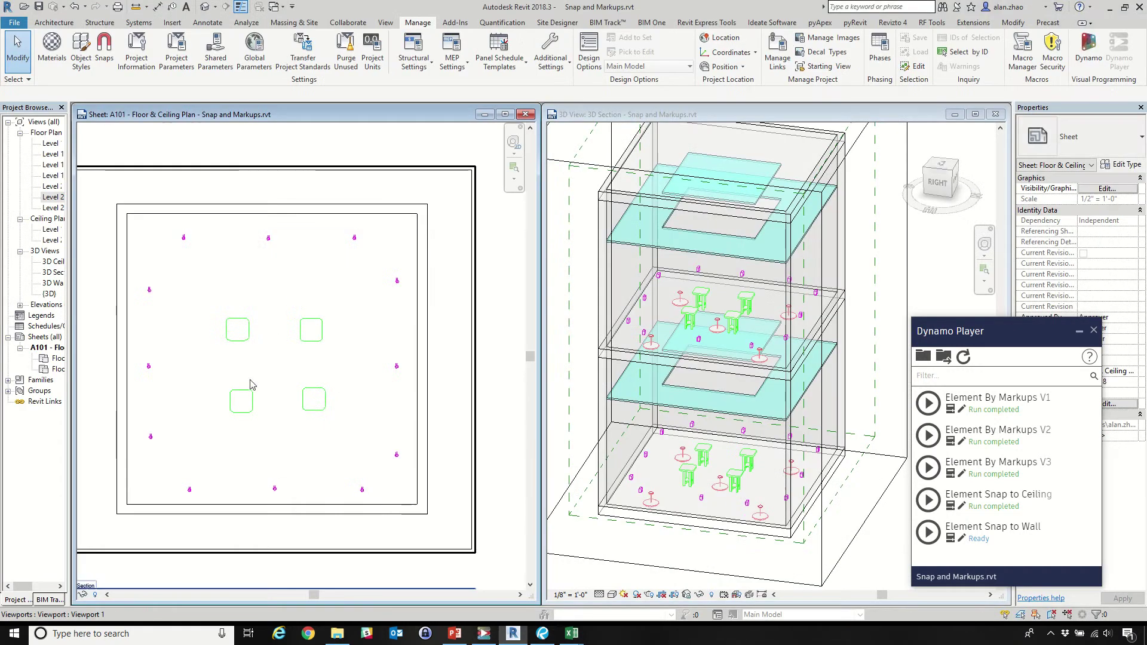
# - Orbit the 3D section to a side view and undo the placed lights, outlets and tables with Ctrl+Z
pyautogui.keyDown('shift'); pyautogui.moveTo(697, 412); pyautogui.dragTo(674, 564, button='middle'); pyautogui.keyUp('shift')
pyautogui.scroll(-3, 765, 407)
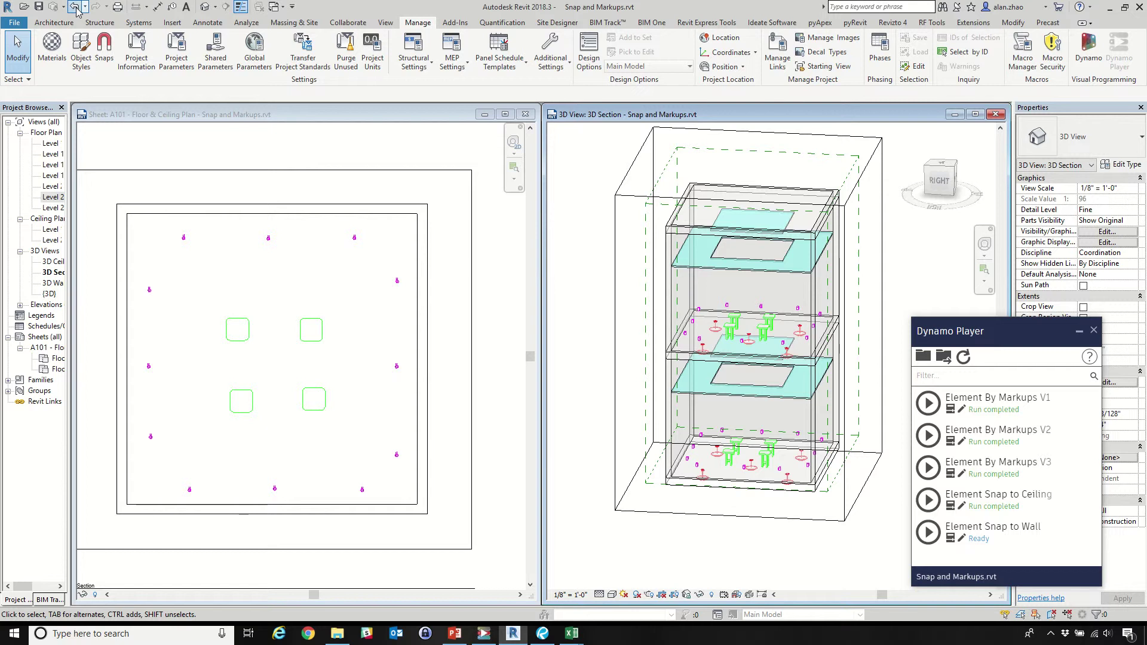
pyautogui.hotkey('ctrl', 'z')
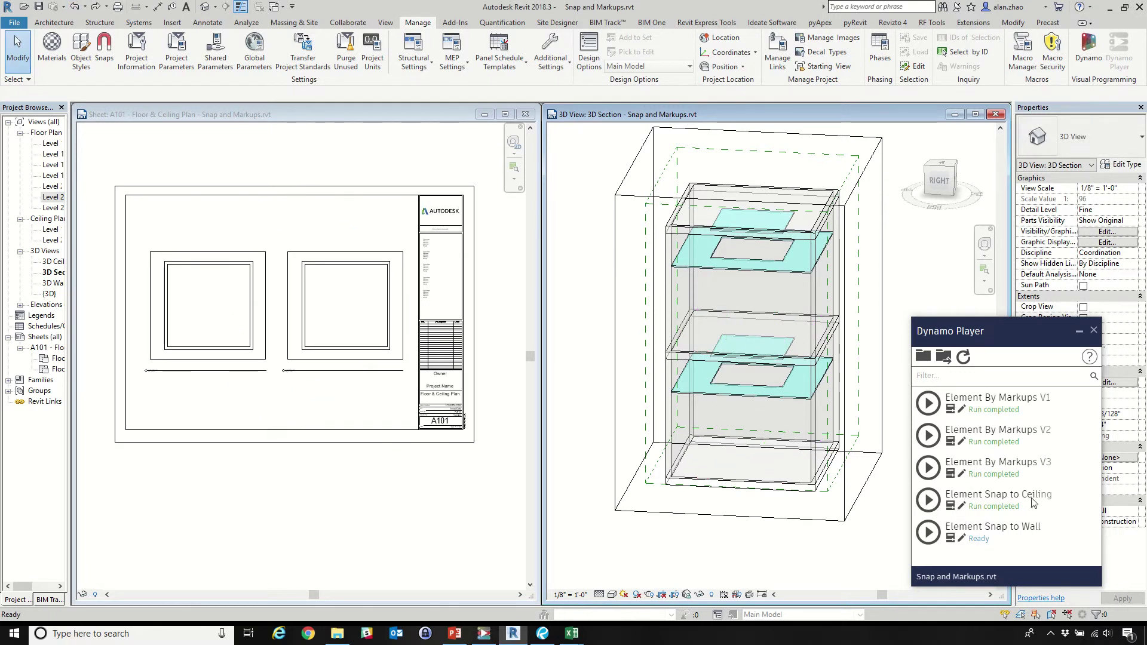
# - Run Element By Markups V2 and zoom into the floor and ceiling plan sheet to review placements
pyautogui.click(928, 435)
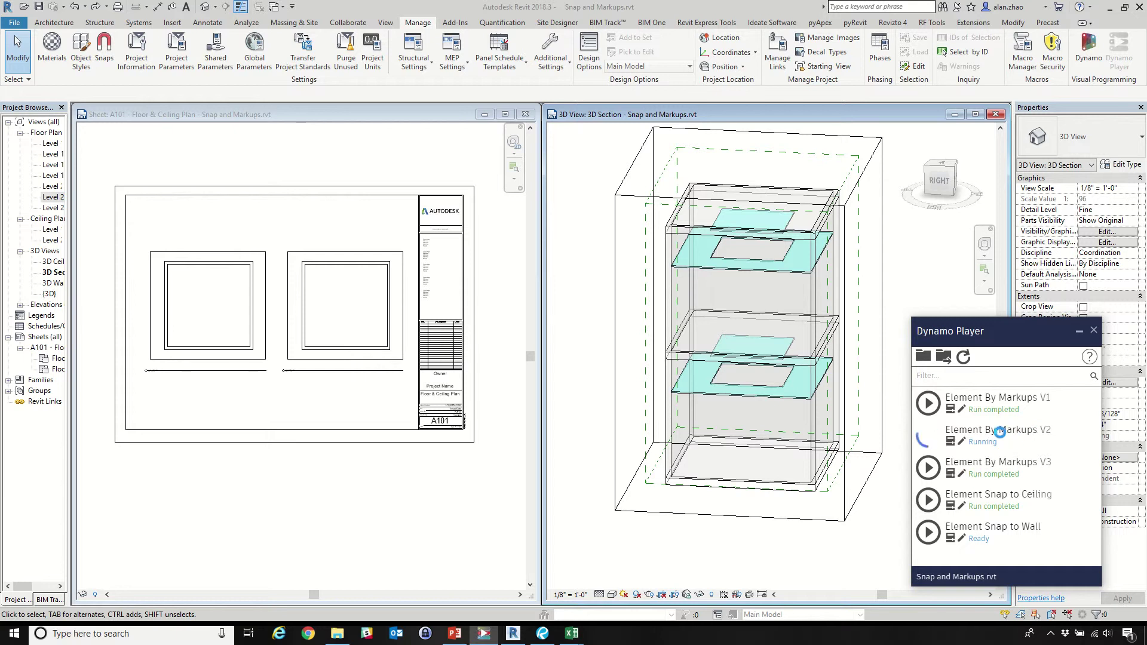
pyautogui.scroll(5, 185, 263)
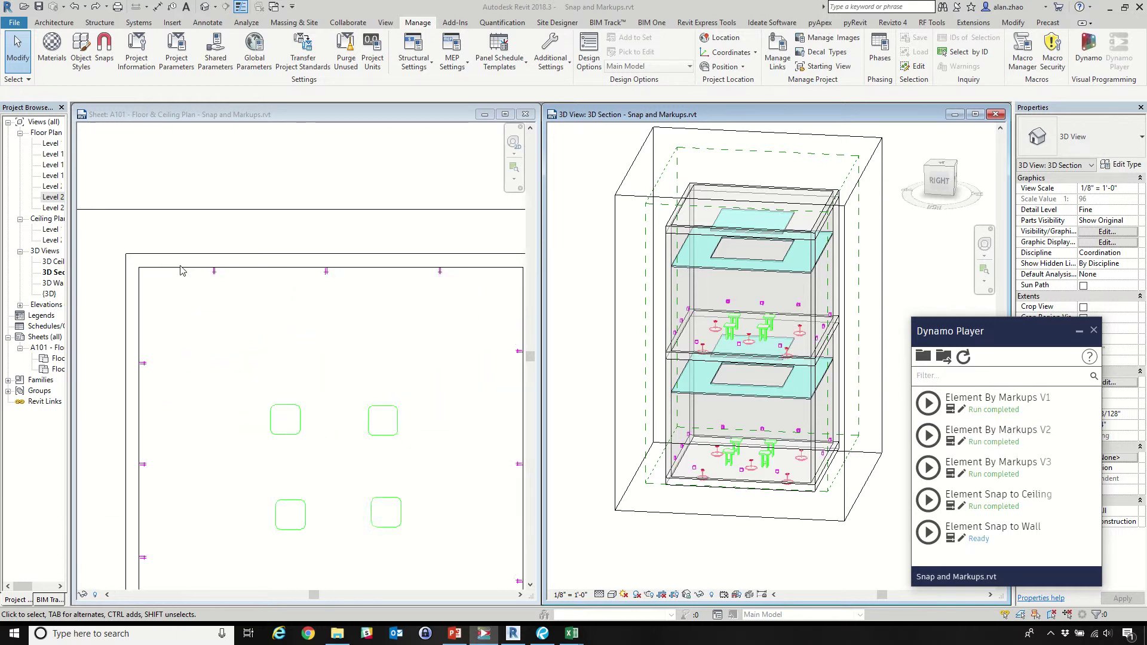
pyautogui.scroll(3, 184, 281)
pyautogui.click(185, 290)
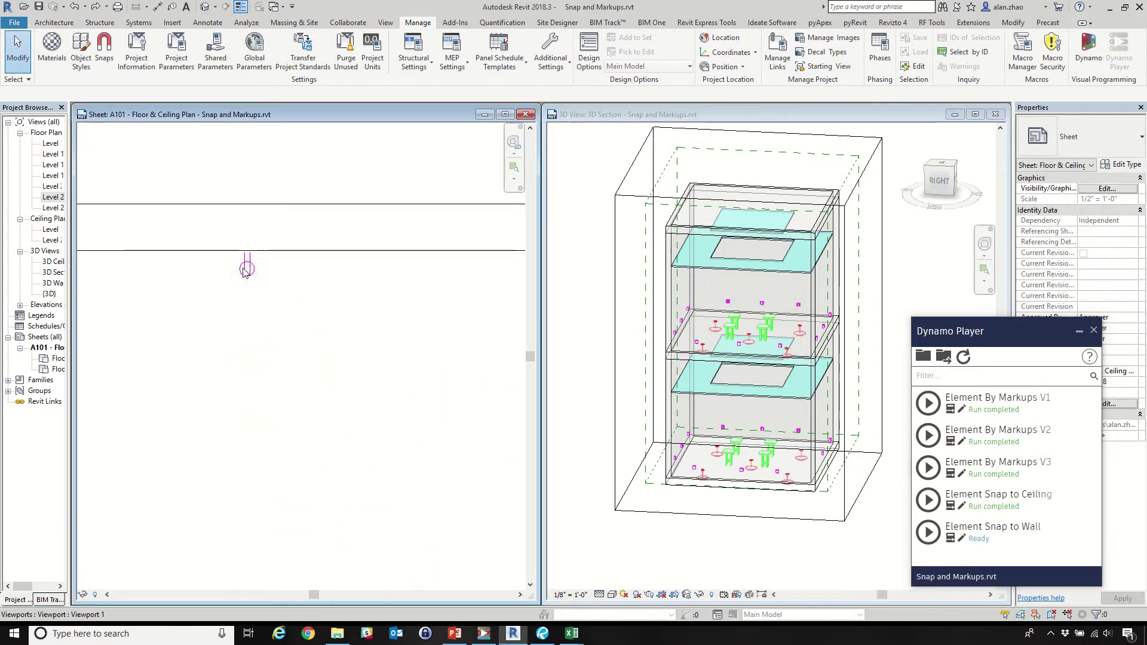
pyautogui.scroll(1, 186, 294)
pyautogui.scroll(-3, 269, 302)
pyautogui.scroll(3, 341, 285)
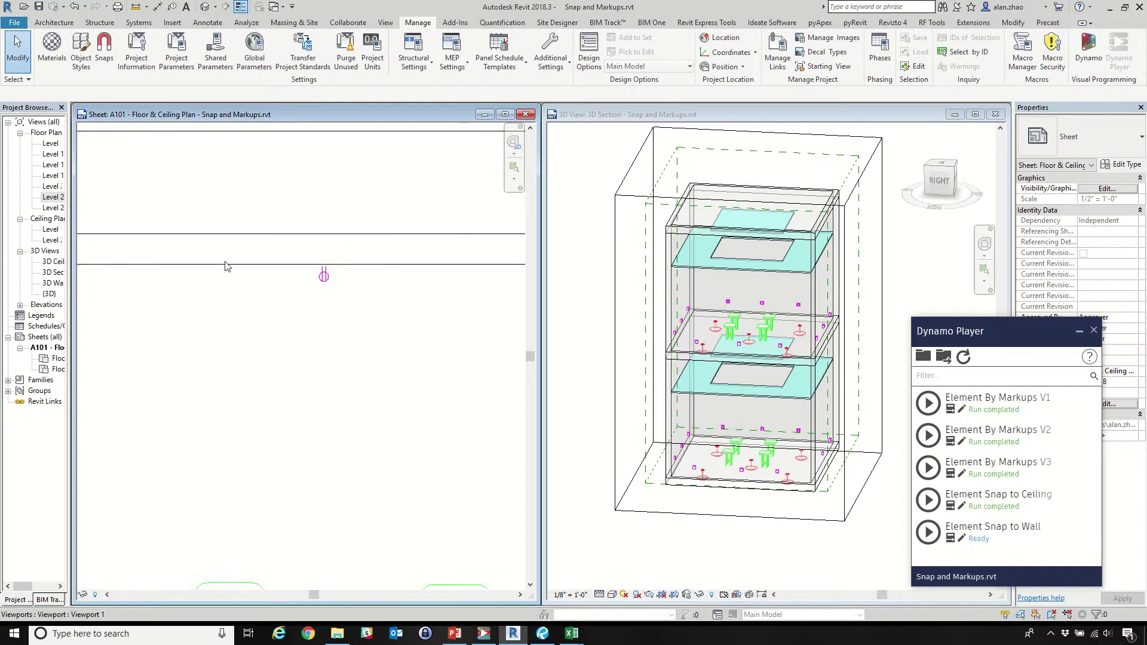
pyautogui.scroll(-4, 239, 272)
# - Inspect the elements in the 3D section, undo them, and run Element By Markups V3
pyautogui.keyDown('shift'); pyautogui.moveTo(741, 382); pyautogui.dragTo(717, 454, button='middle'); pyautogui.keyUp('shift')
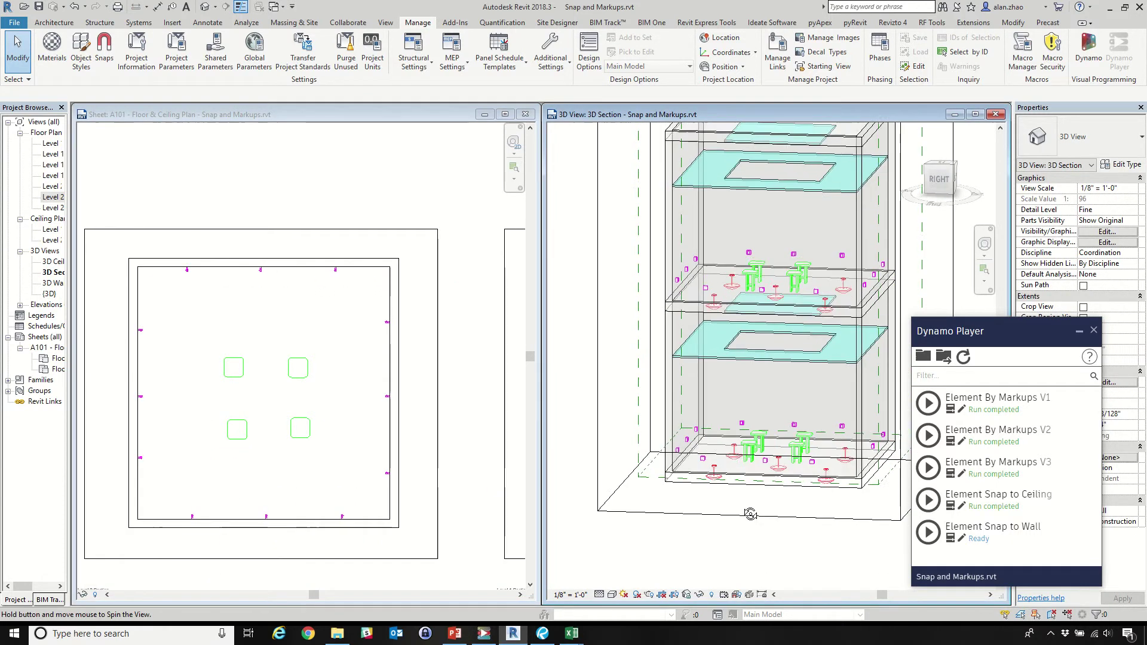
pyautogui.scroll(-2, 675, 470)
pyautogui.scroll(1, 676, 471)
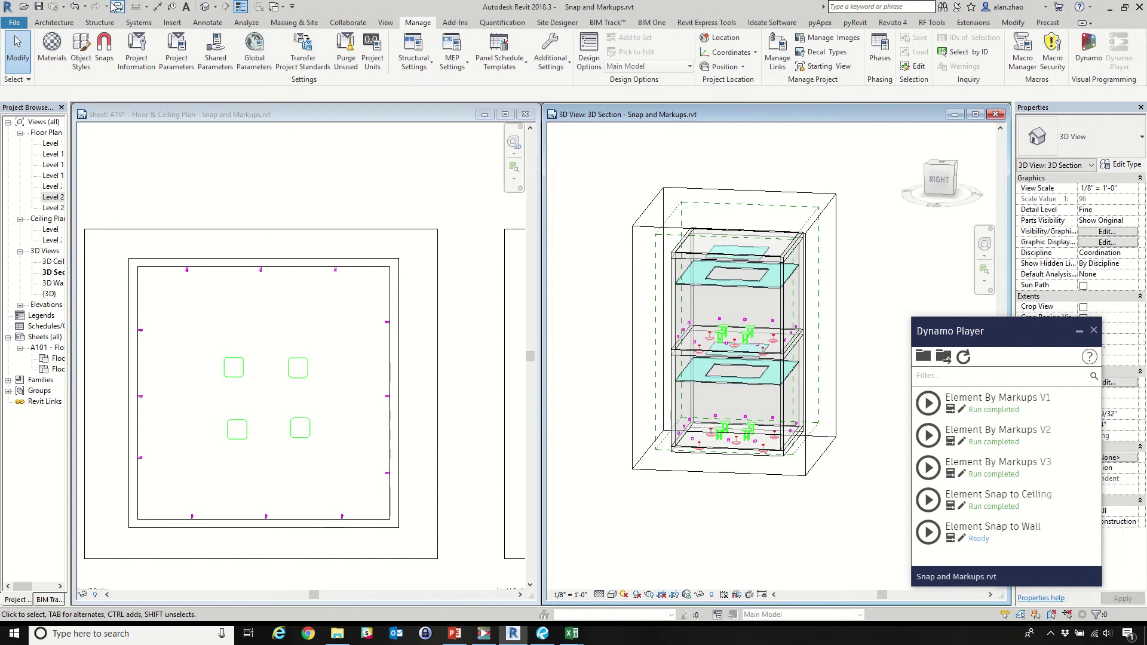
pyautogui.click(80, 7)
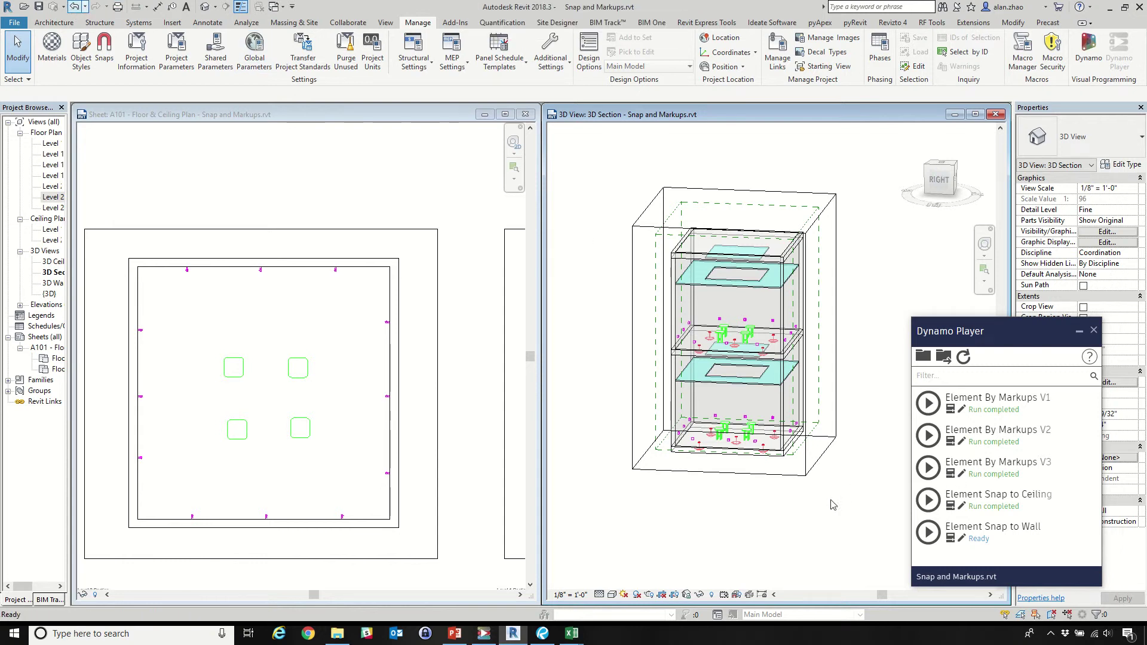
pyautogui.click(928, 467)
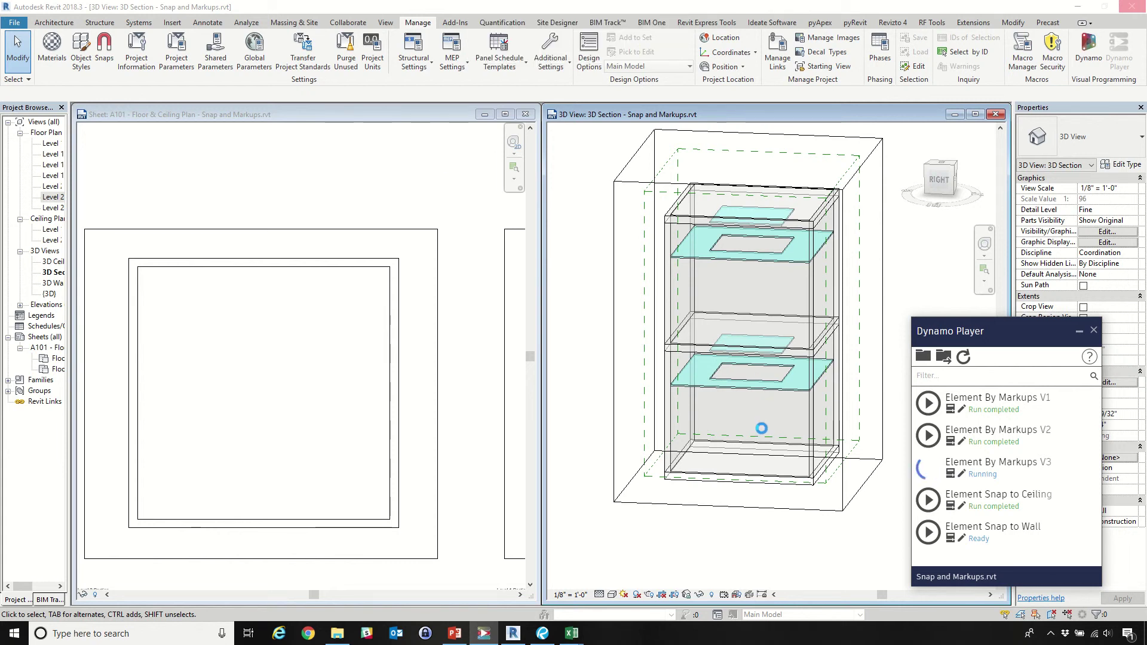
pyautogui.moveTo(571, 632)
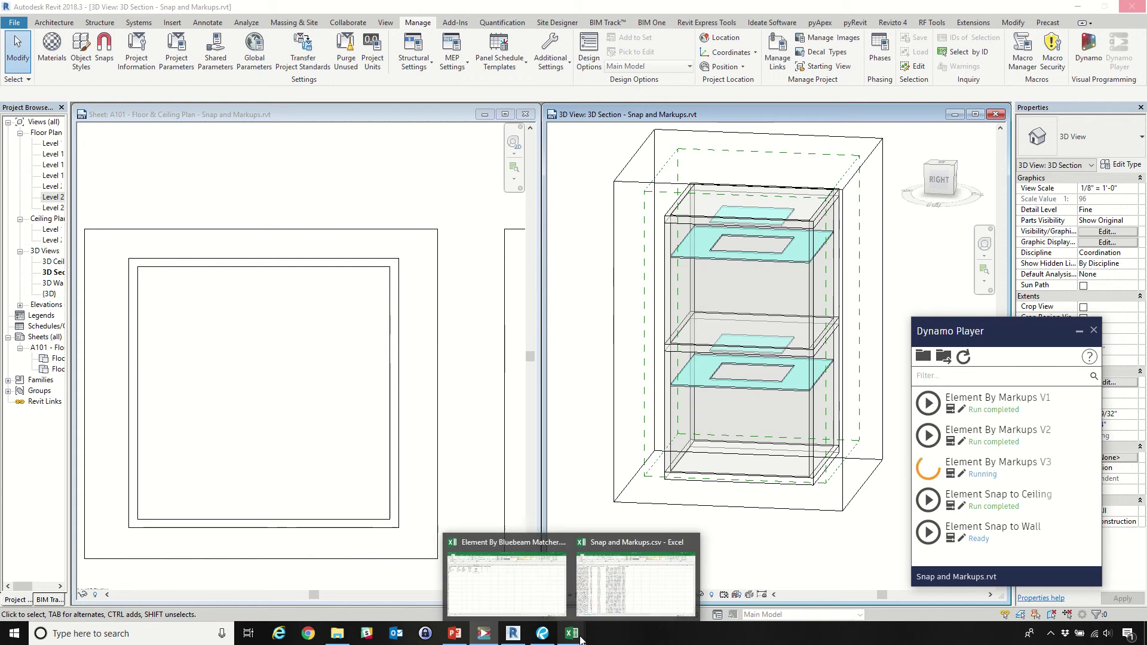
pyautogui.click(544, 592)
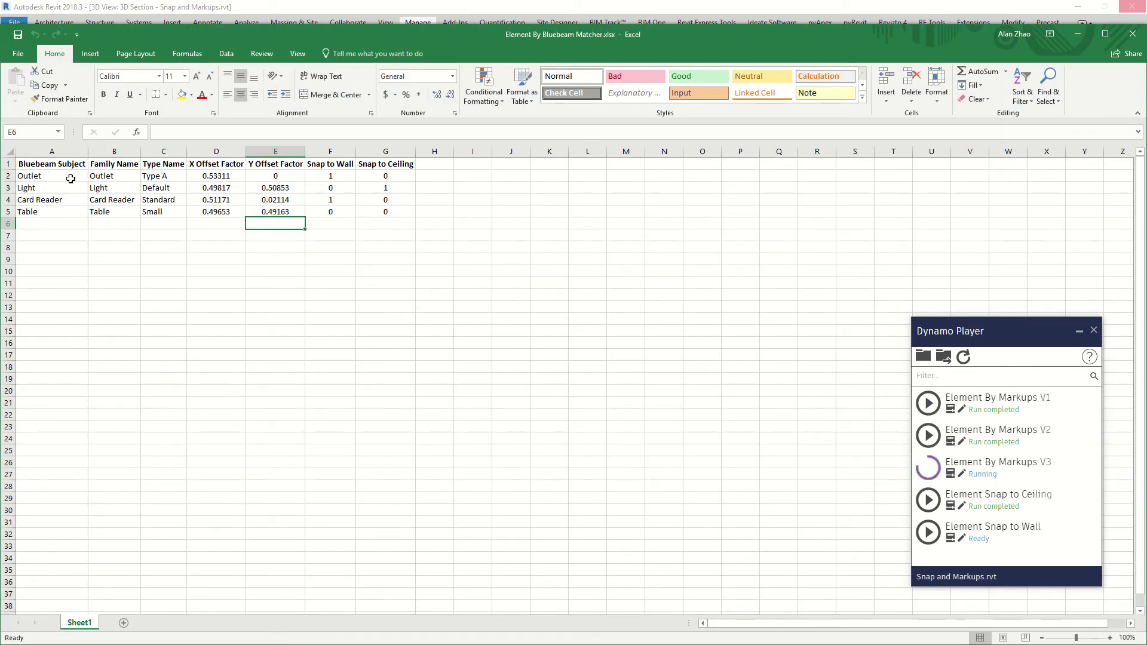
pyautogui.click(108, 177)
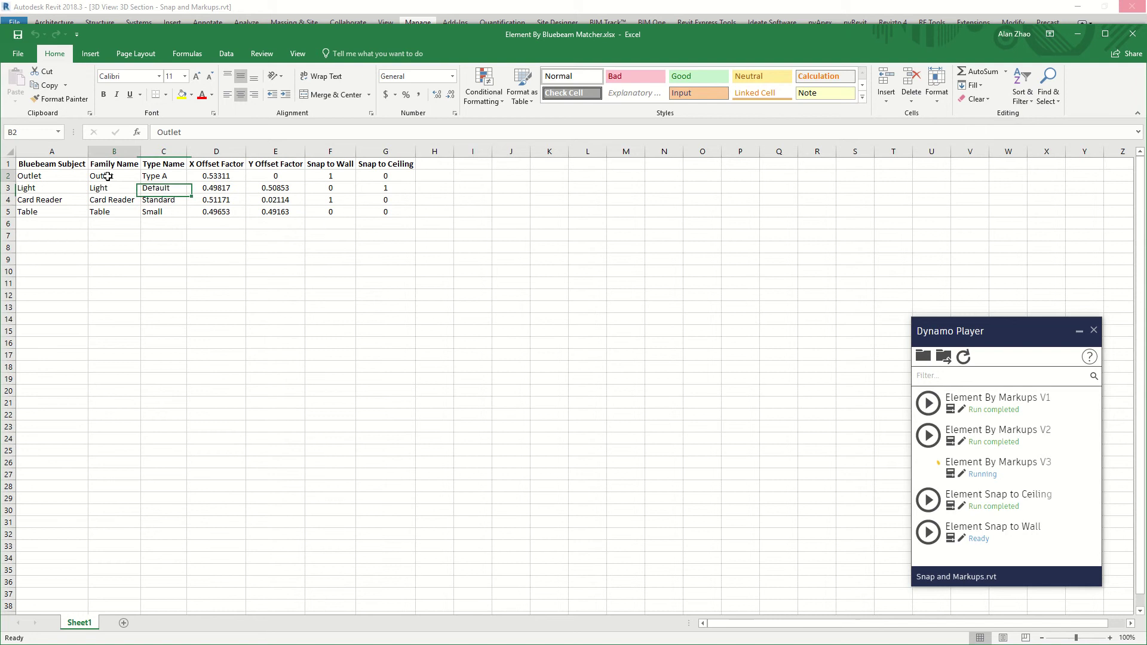
pyautogui.click(164, 177)
pyautogui.click(335, 177)
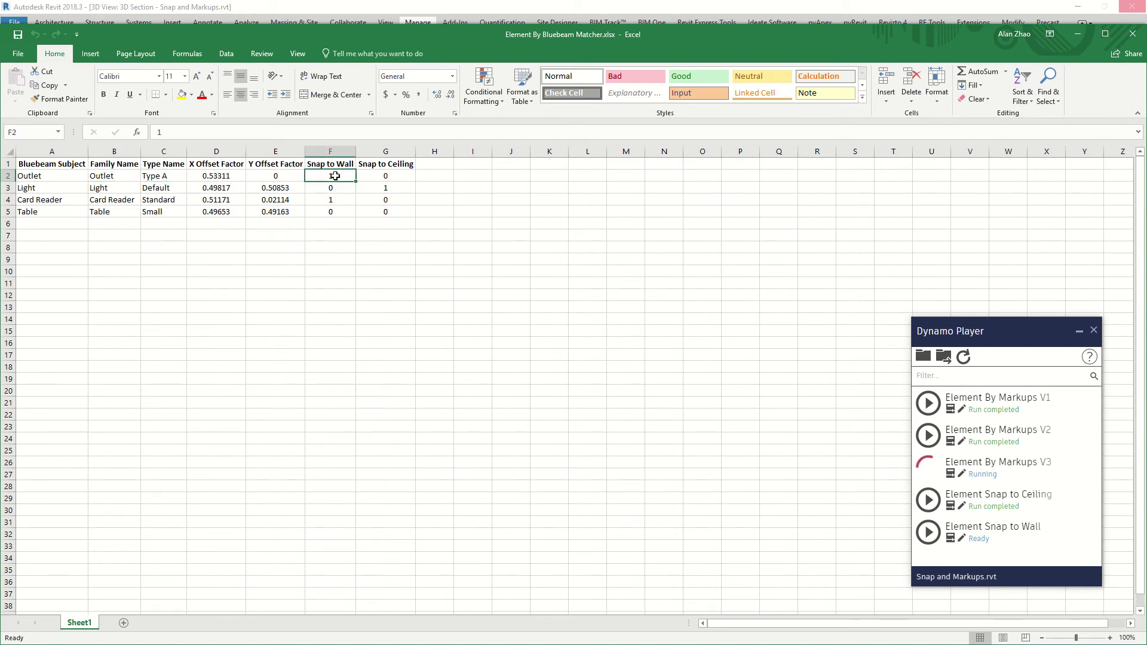
pyautogui.click(391, 189)
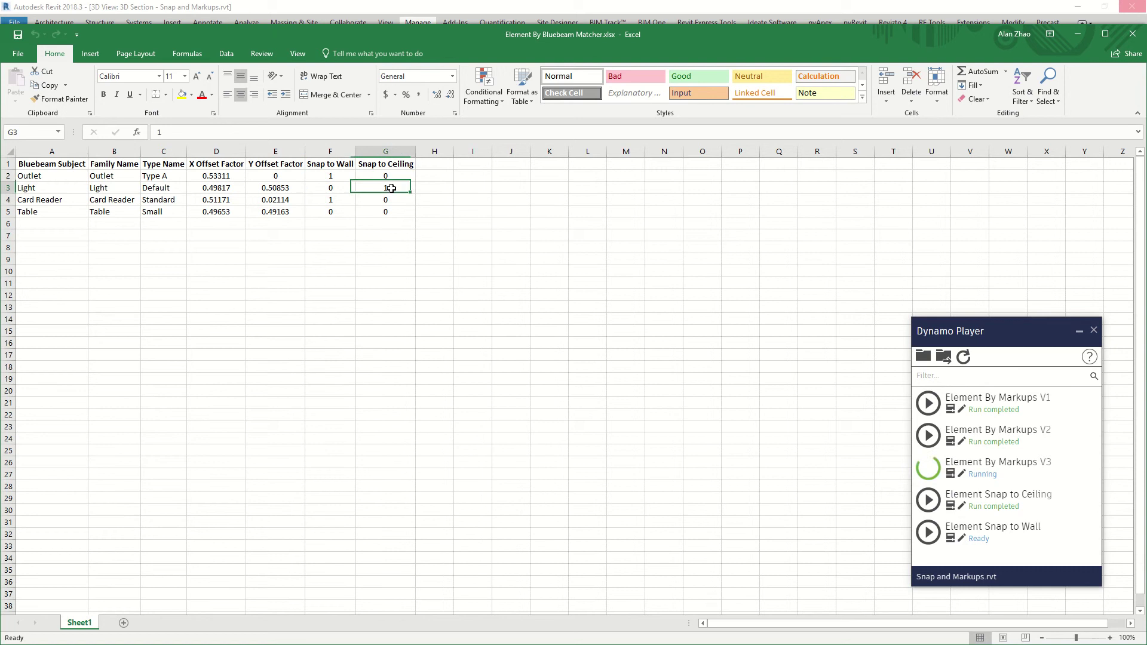
pyautogui.click(1077, 34)
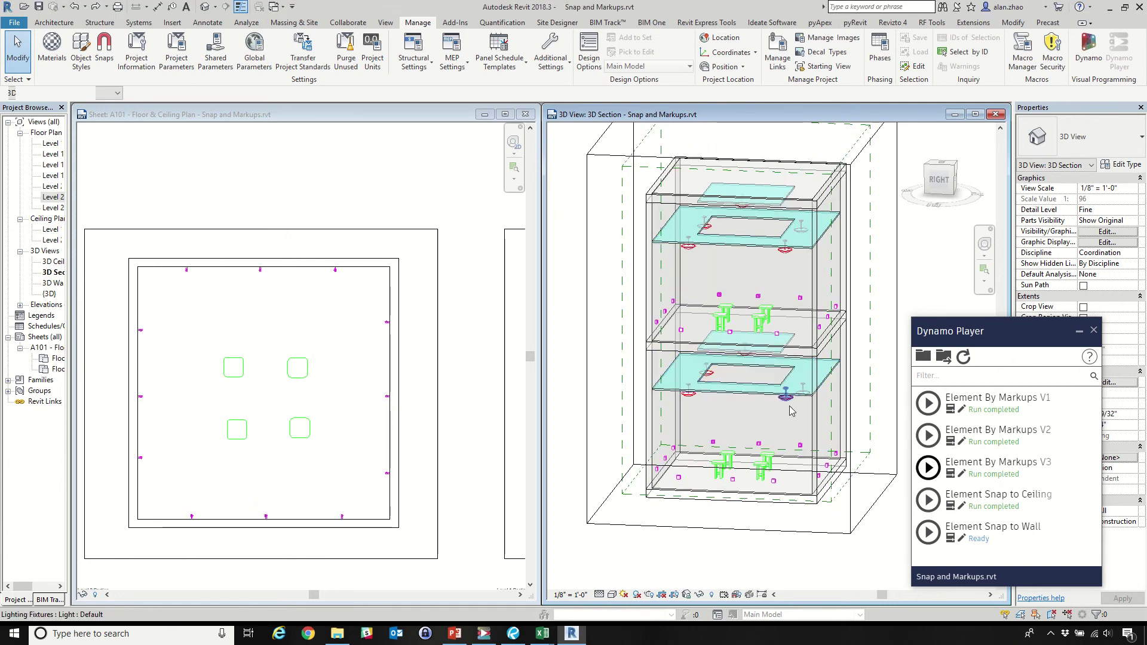
# - Select a placed light and the lower-level wall in the orbited 3D section, then clear the selection
pyautogui.click(785, 249)
pyautogui.keyDown('shift'); pyautogui.moveTo(794, 269); pyautogui.dragTo(818, 449, button='middle'); pyautogui.keyUp('shift')
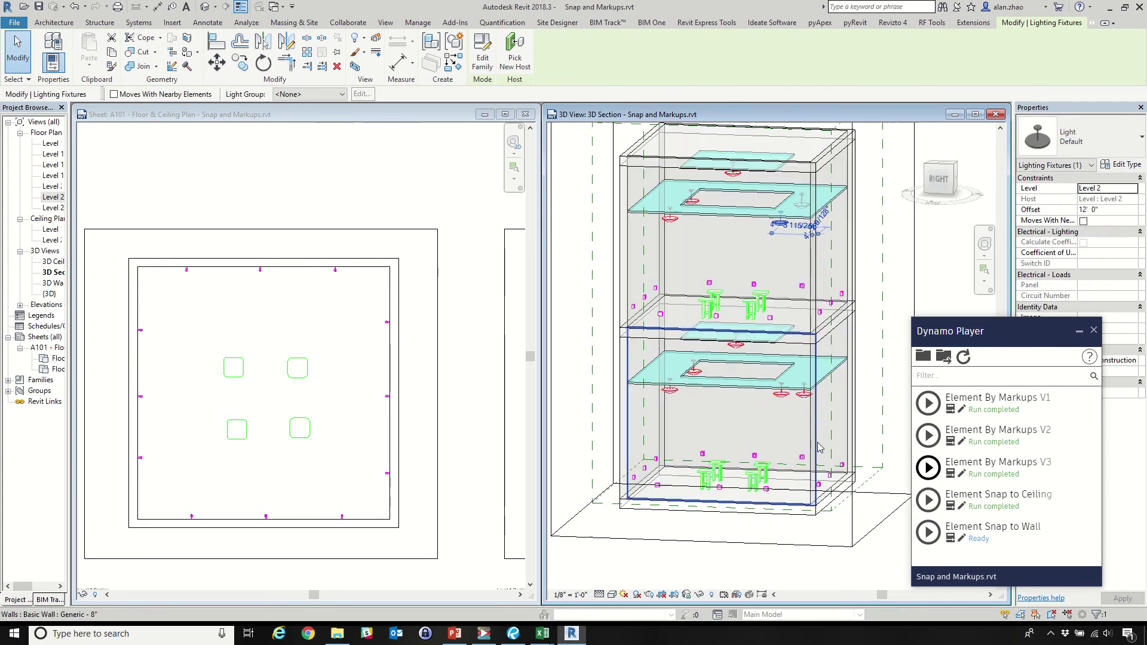
pyautogui.rightClick(818, 448)
pyautogui.click(878, 400)
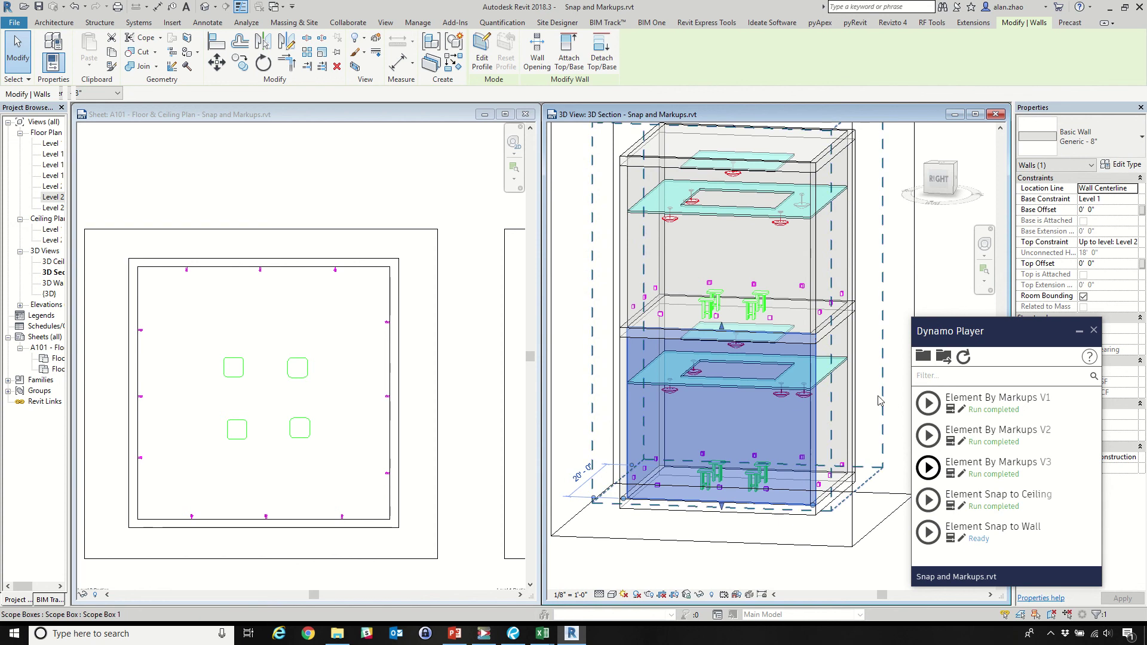
pyautogui.click(936, 475)
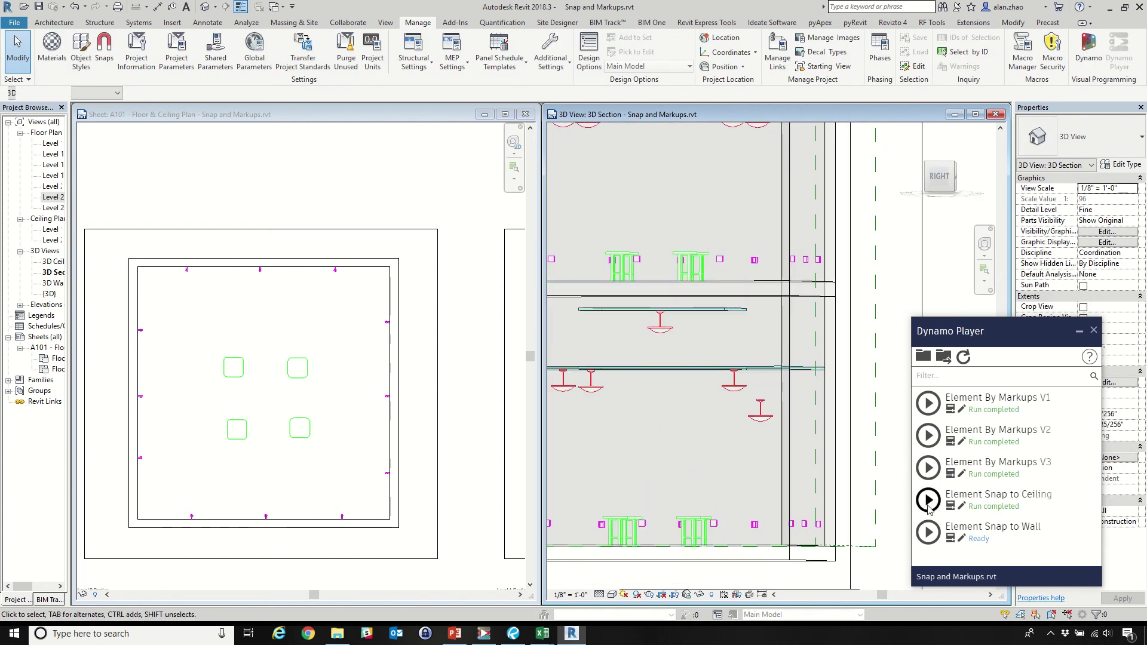
# - Run Element Snap to Ceiling on one picked light fixture, raising it to a 12' 0" offset
pyautogui.click(929, 501)
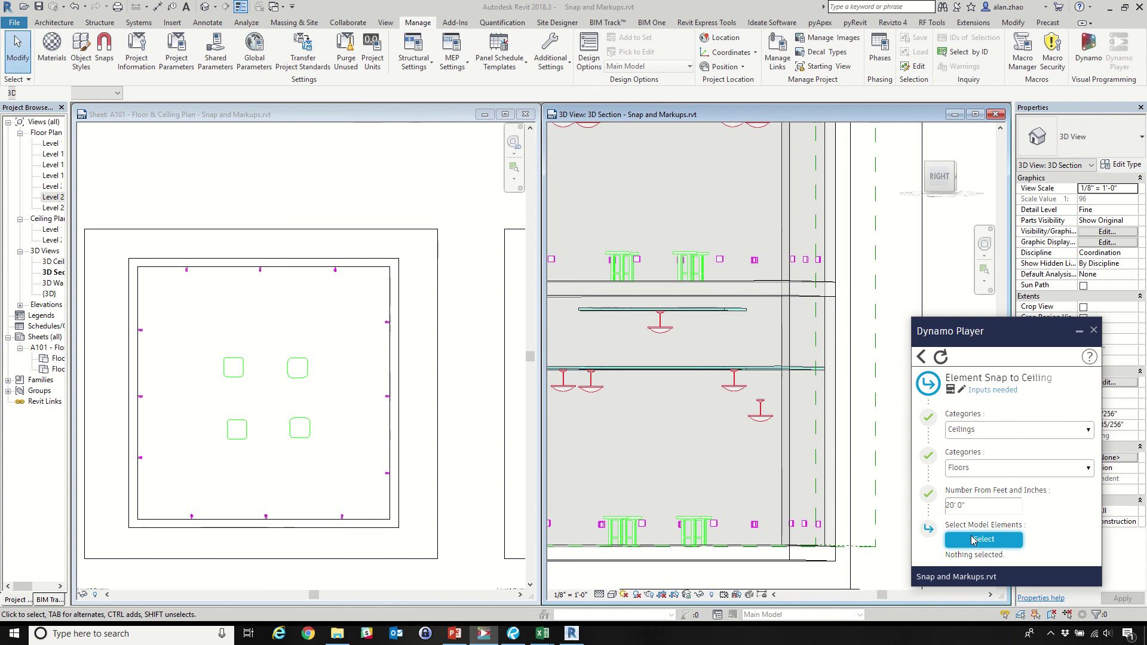
pyautogui.click(972, 540)
pyautogui.click(760, 411)
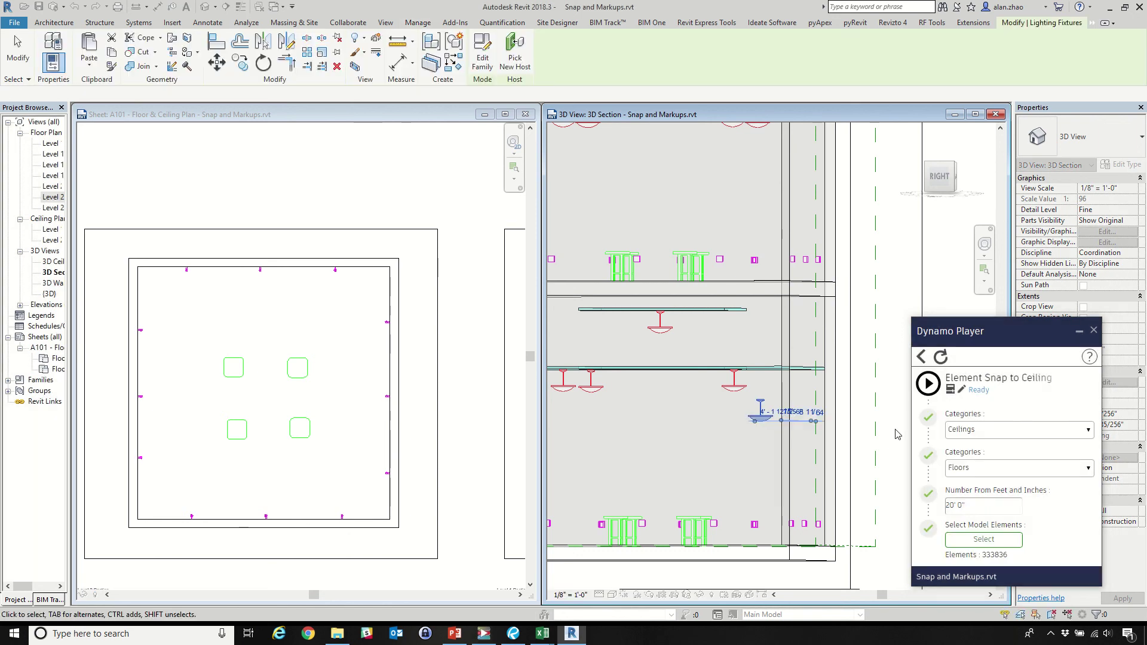
pyautogui.click(928, 385)
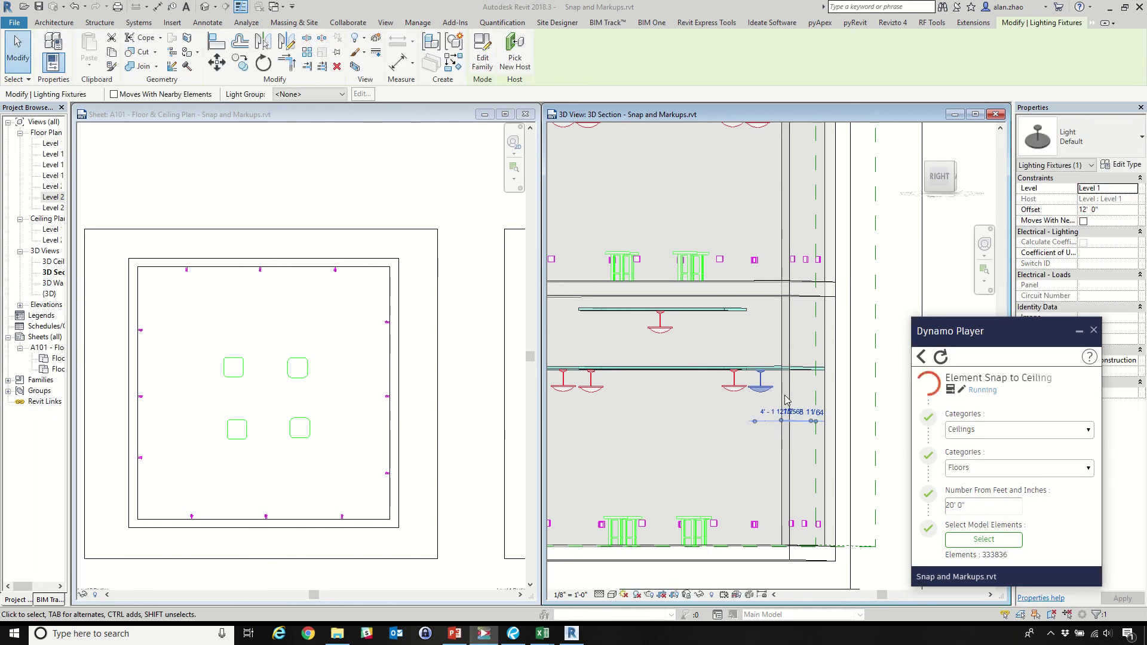
pyautogui.scroll(-5, 804, 394)
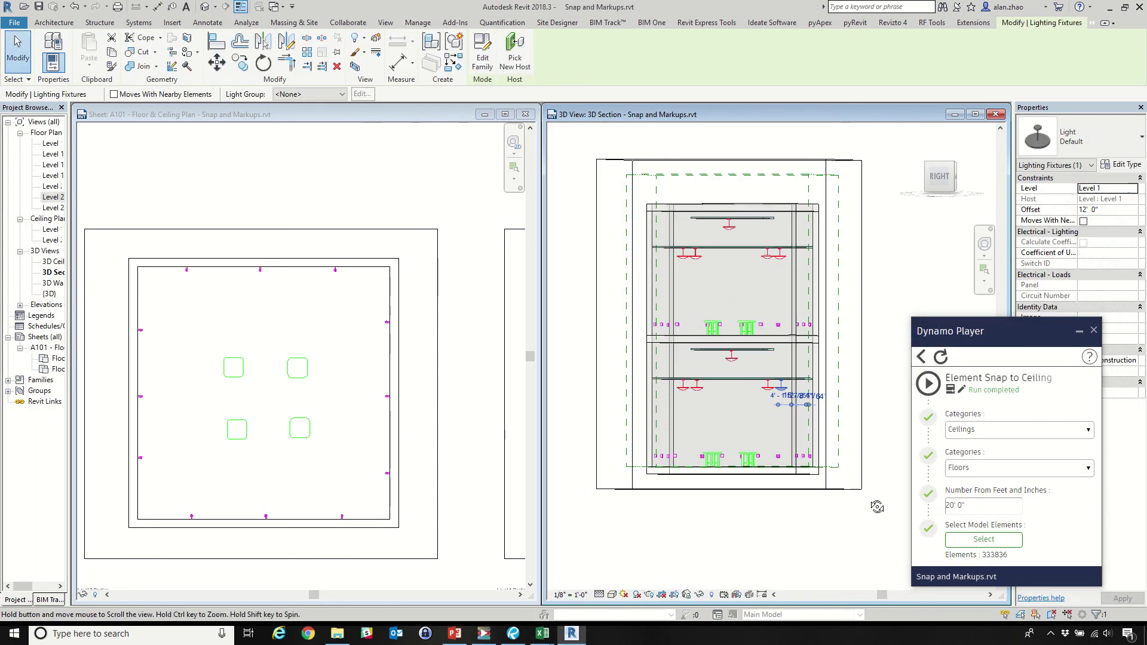